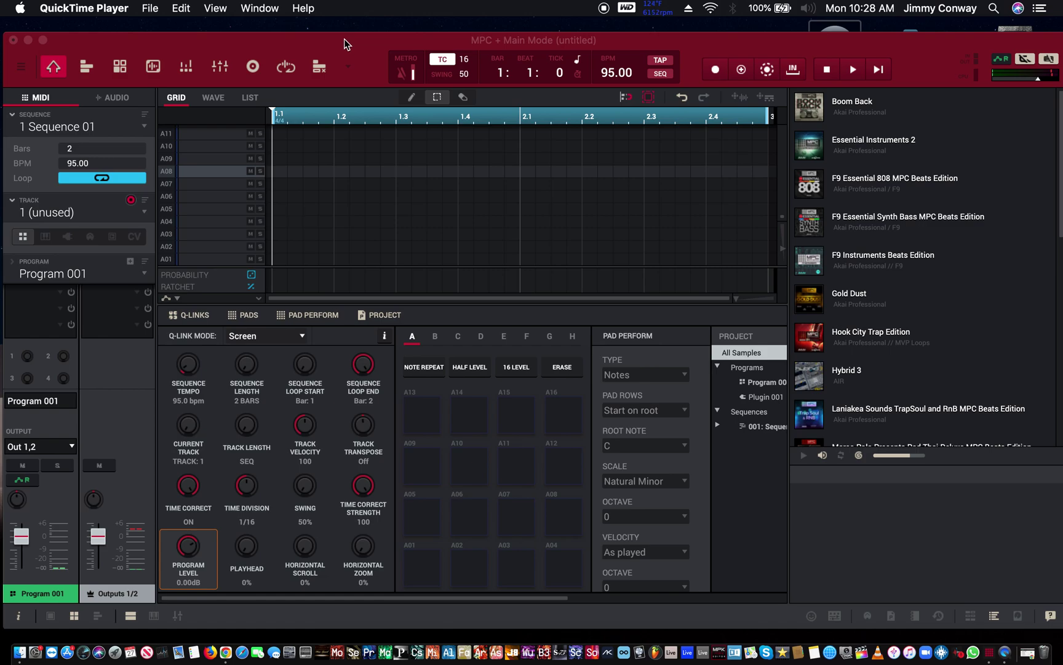
# Check the plugin activation page in MPC's program preferences, then close them
pyautogui.click(100, 42)
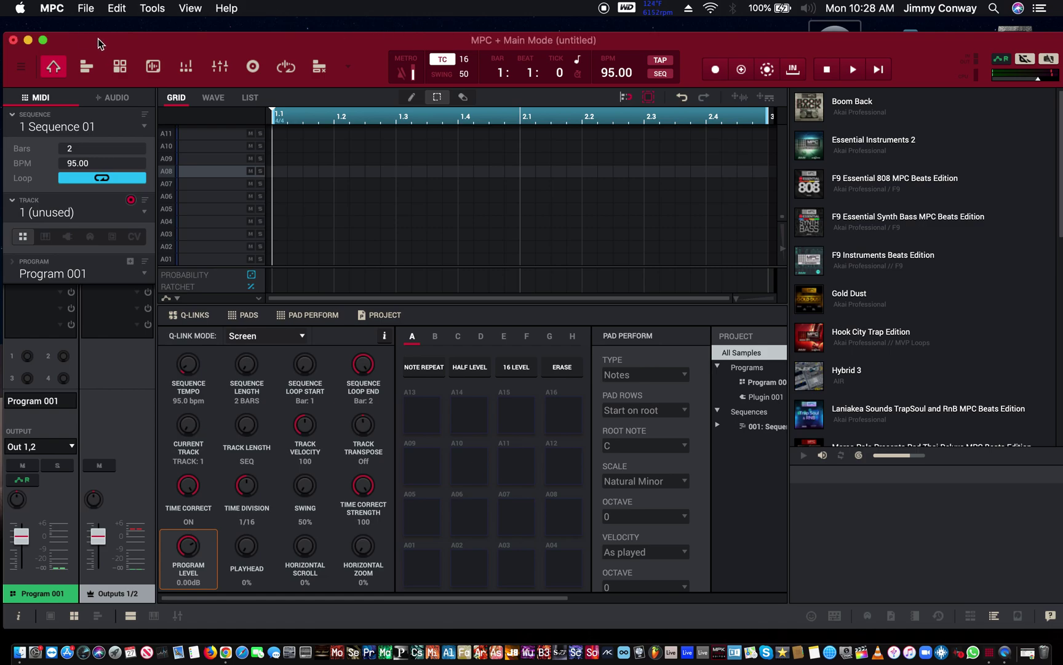
pyautogui.click(54, 7)
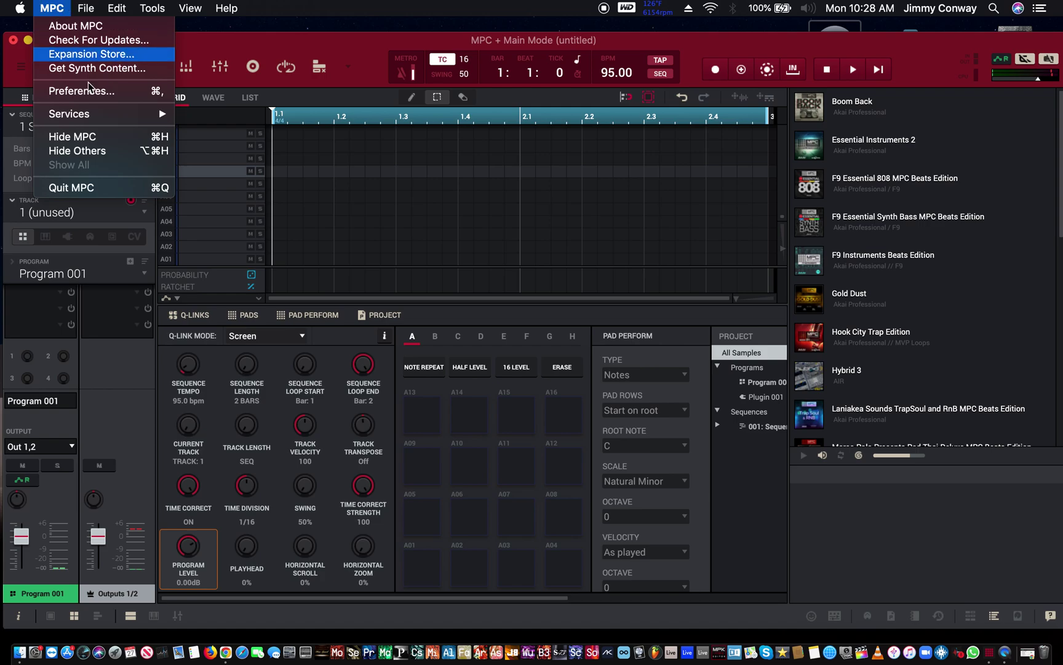
pyautogui.moveTo(82, 6)
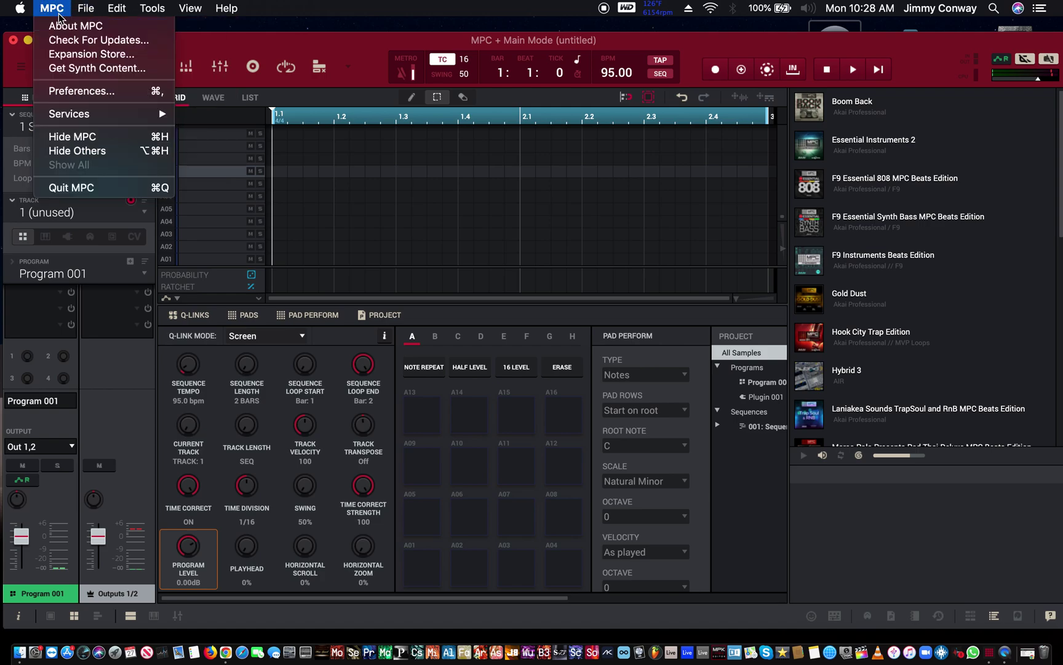
pyautogui.click(71, 93)
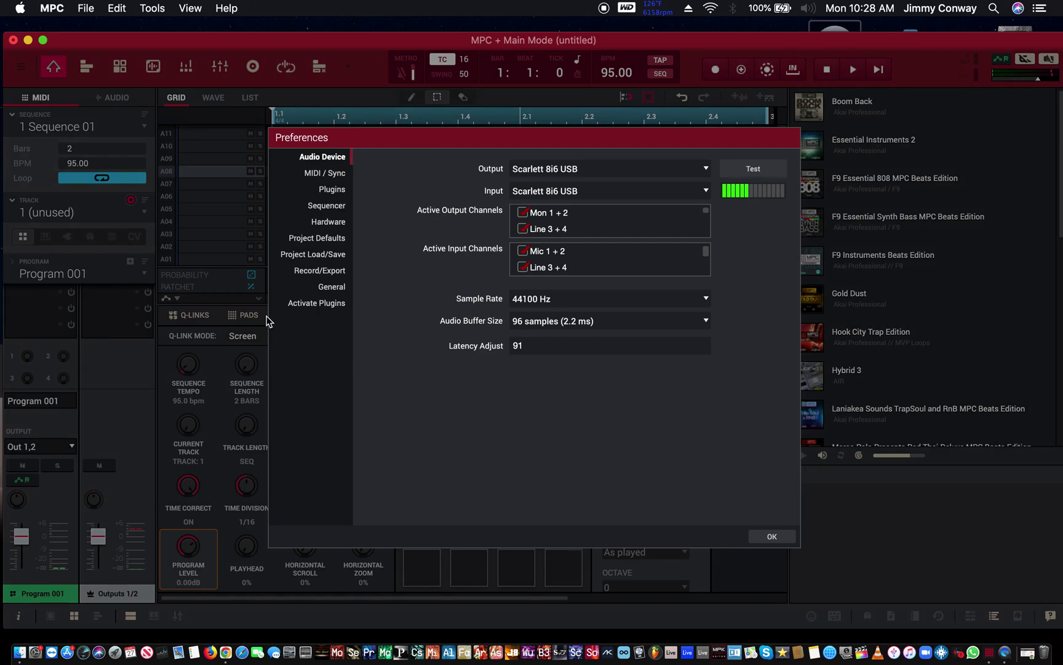
pyautogui.click(323, 304)
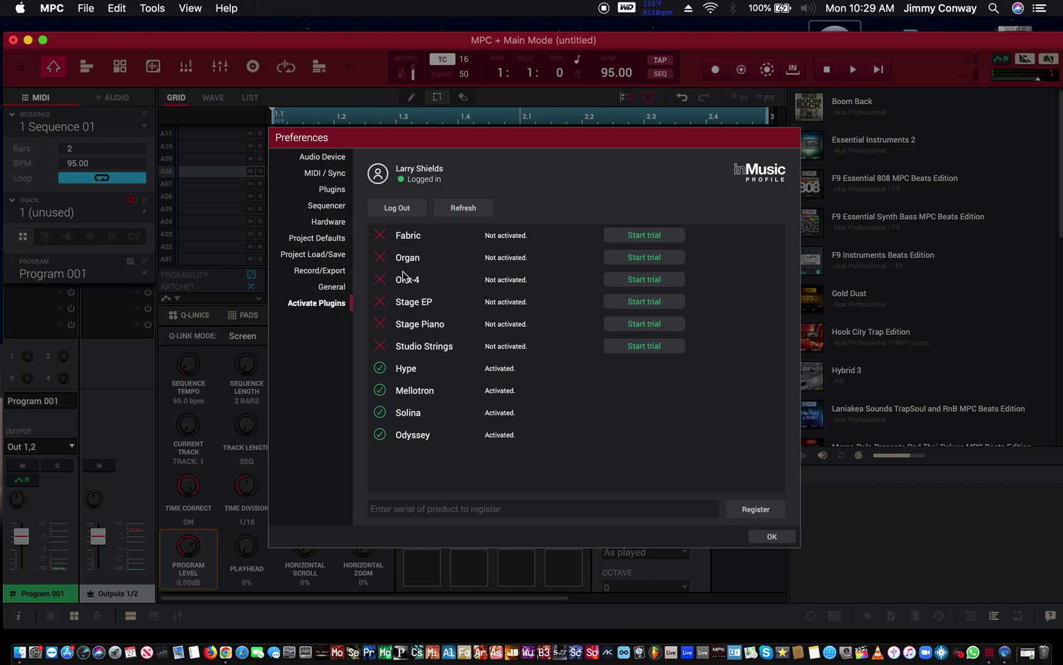
pyautogui.click(769, 536)
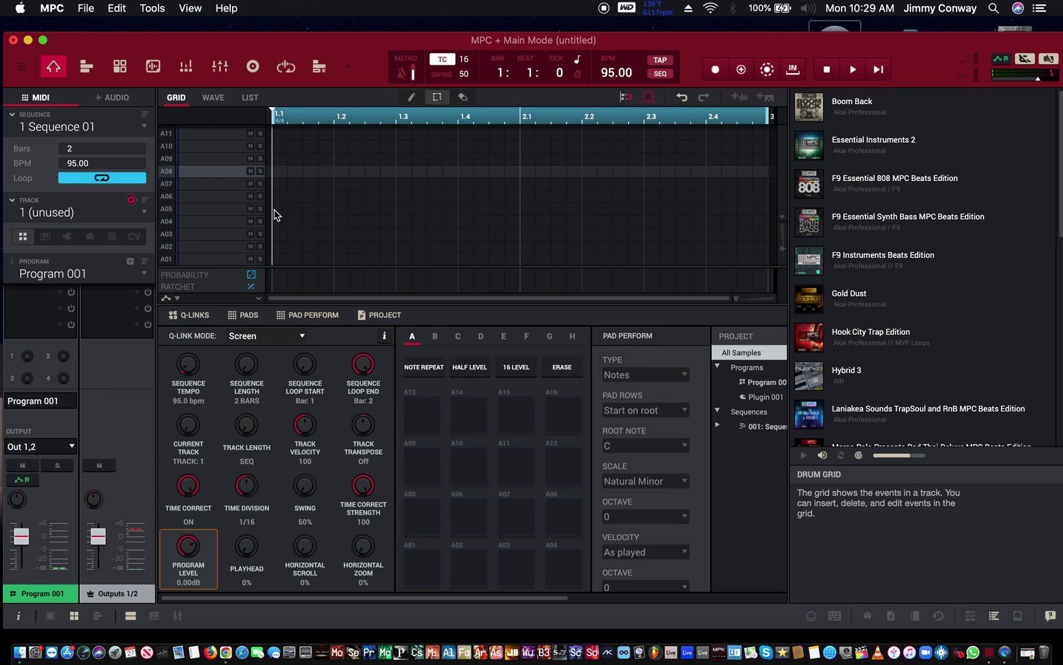
# Load the Raw Moody 95 kit from Boom Back's Programs > BoomBap > Kit list
pyautogui.click(221, 202)
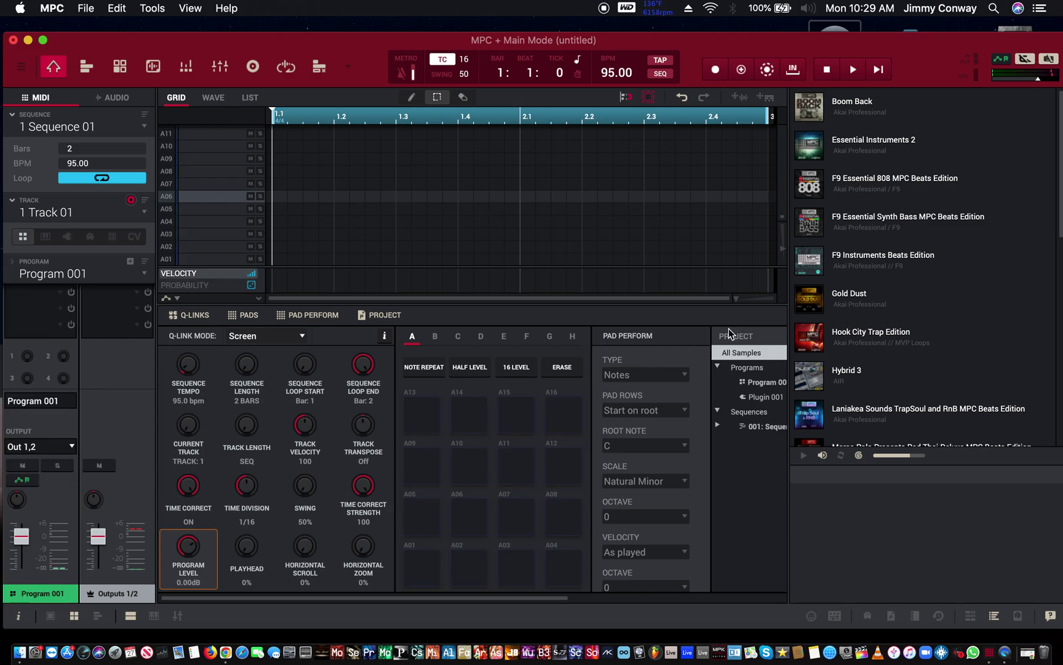
pyautogui.click(851, 104)
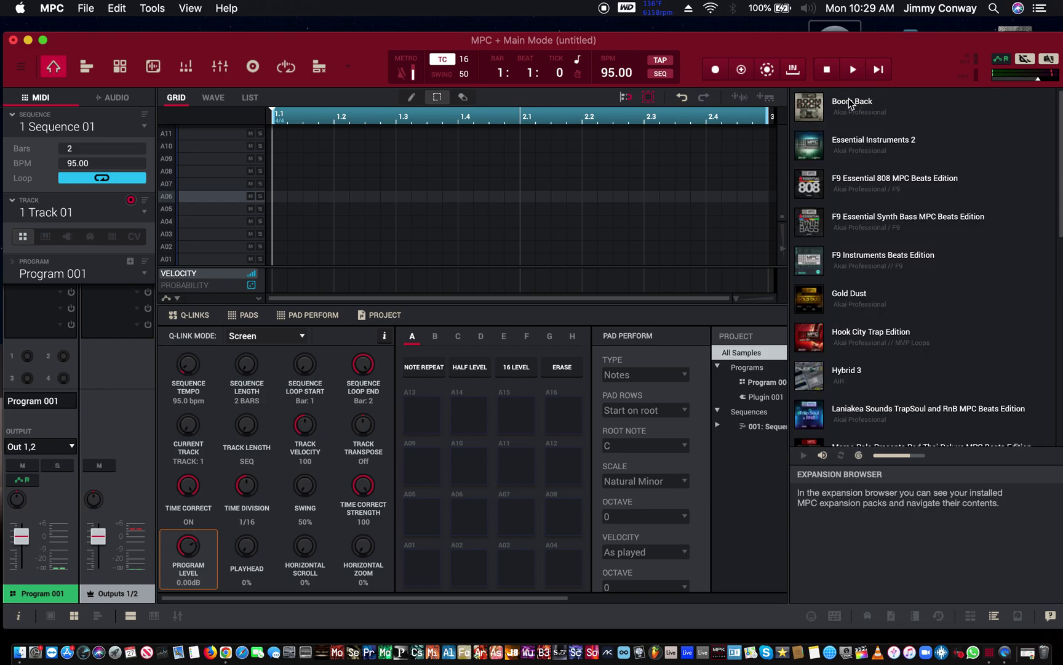
pyautogui.click(810, 400)
pyautogui.click(810, 410)
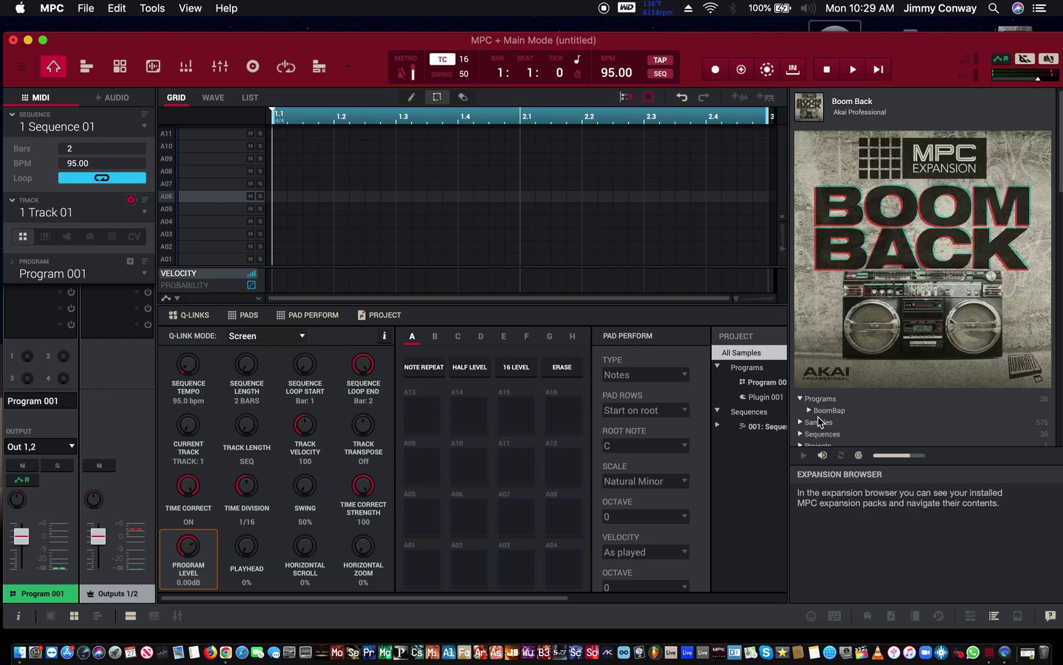
pyautogui.click(818, 422)
pyautogui.scroll(-3, 835, 436)
pyautogui.scroll(-10, 836, 436)
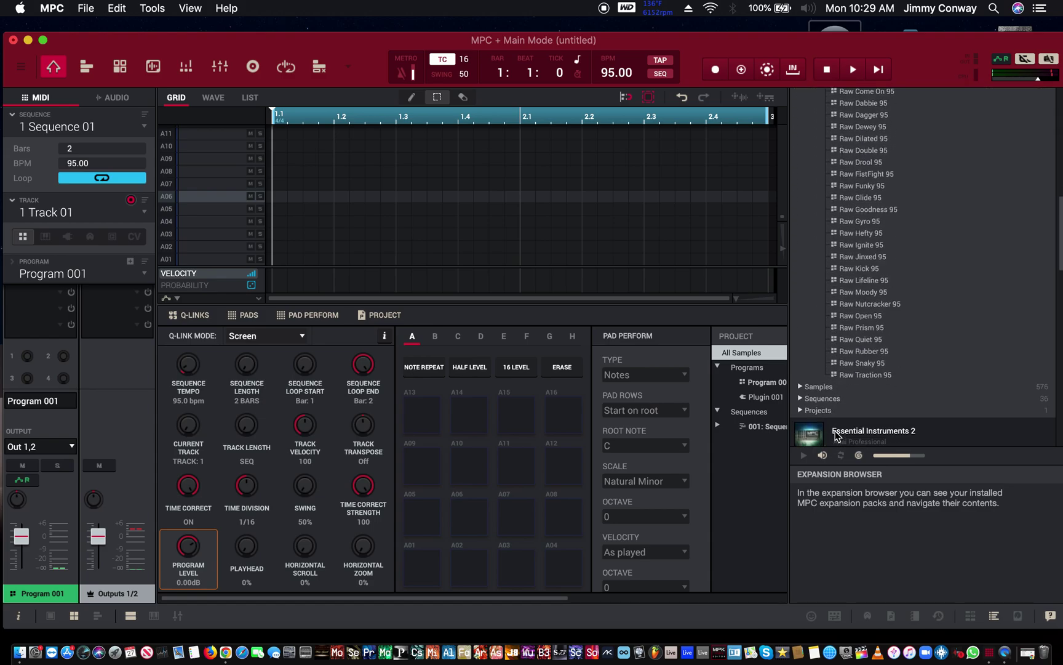
pyautogui.doubleClick(857, 293)
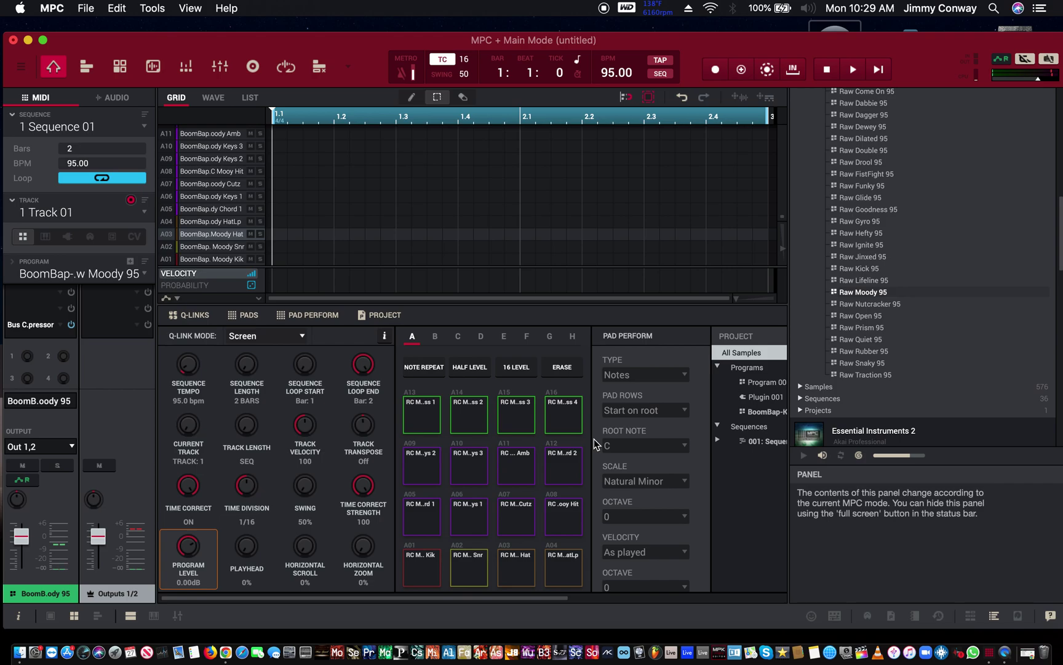
# Record sixteen eighth-note hi-hat hits on pad A03 across both bars of Sequence 01
pyautogui.press('space')
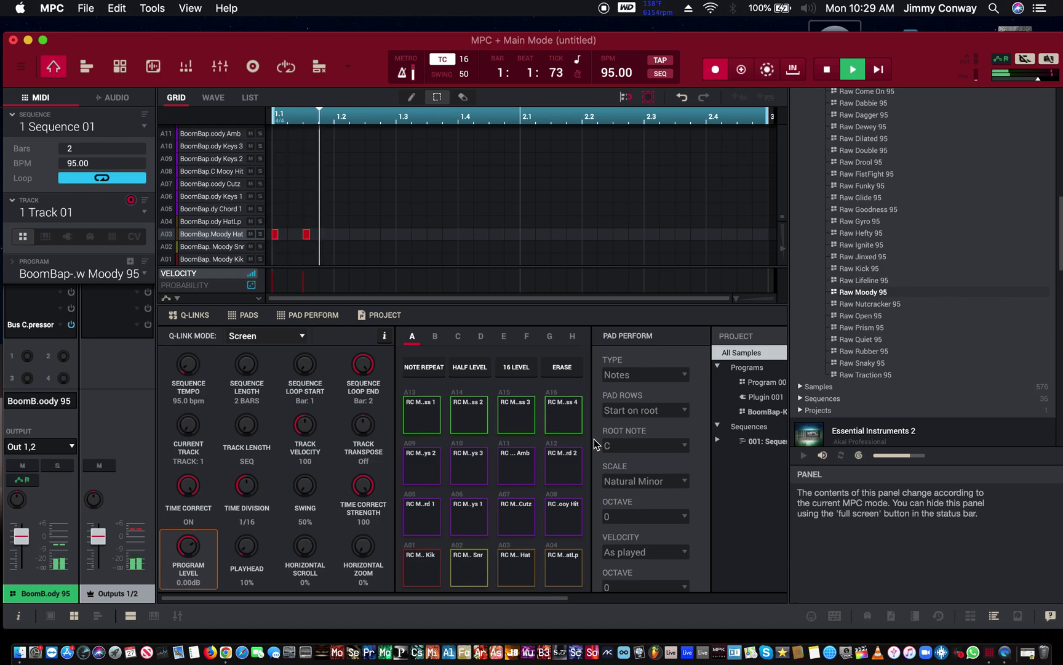
pyautogui.press('c')
pyautogui.press('c')
pyautogui.press('c')
pyautogui.press('c')
pyautogui.press('c')
pyautogui.press('c')
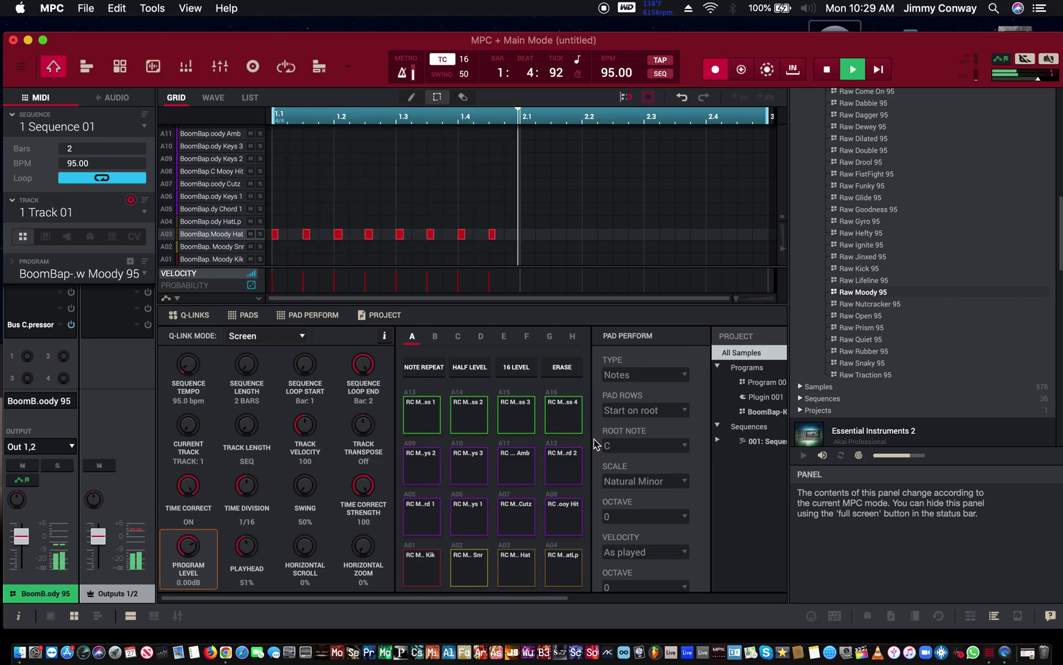
pyautogui.press('c')
pyautogui.press('c')
pyautogui.press('c')
pyautogui.press('c')
pyautogui.press('c')
pyautogui.press('c')
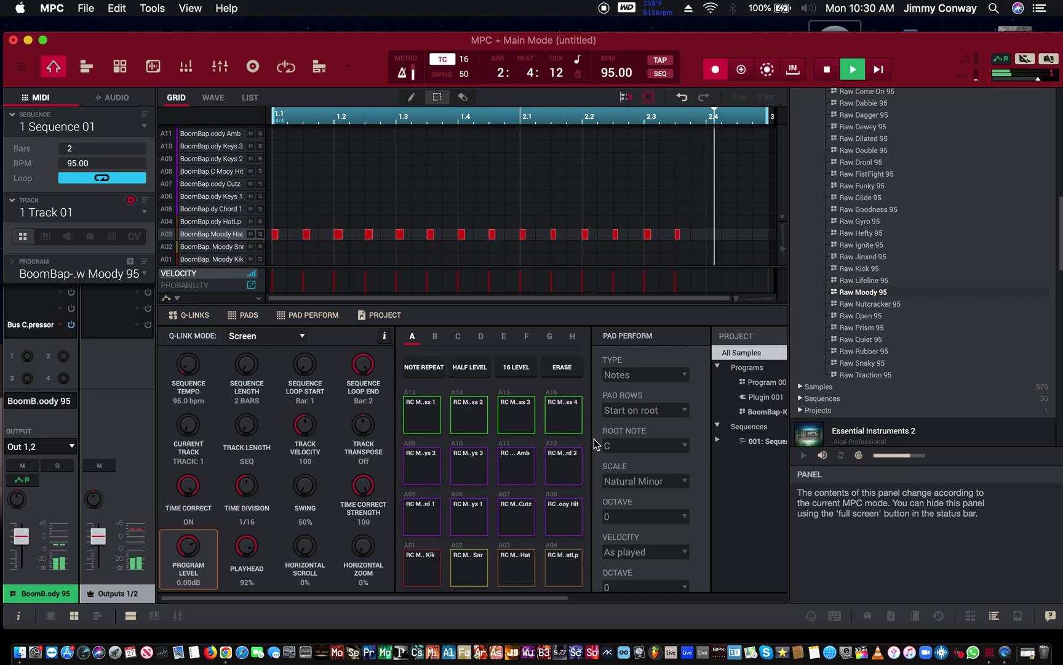
pyautogui.press('c')
pyautogui.press('c')
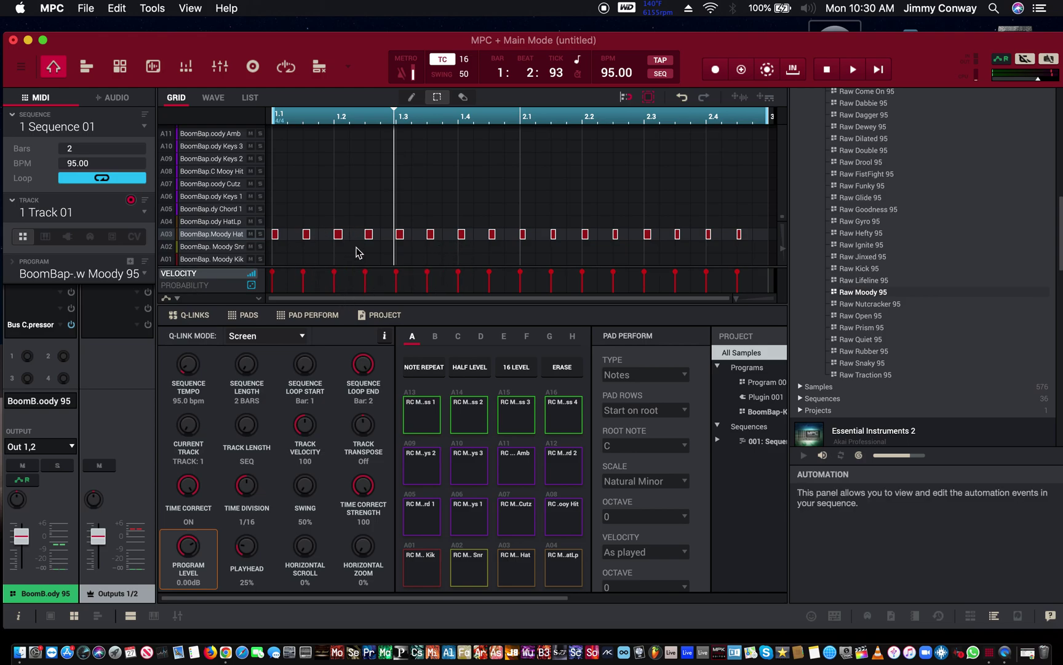
# Show the Ratchet lane, select the hi-hat note near beat 1.4, and zoom in on it
pyautogui.scroll(-1, 205, 286)
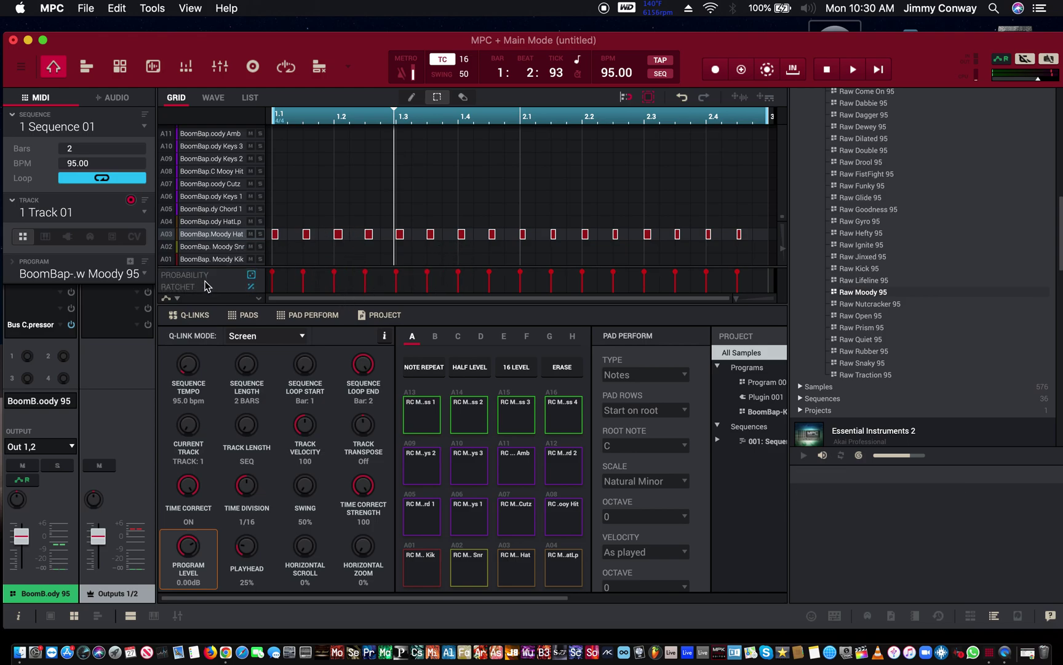
pyautogui.scroll(-1, 205, 286)
pyautogui.click(205, 280)
pyautogui.click(324, 251)
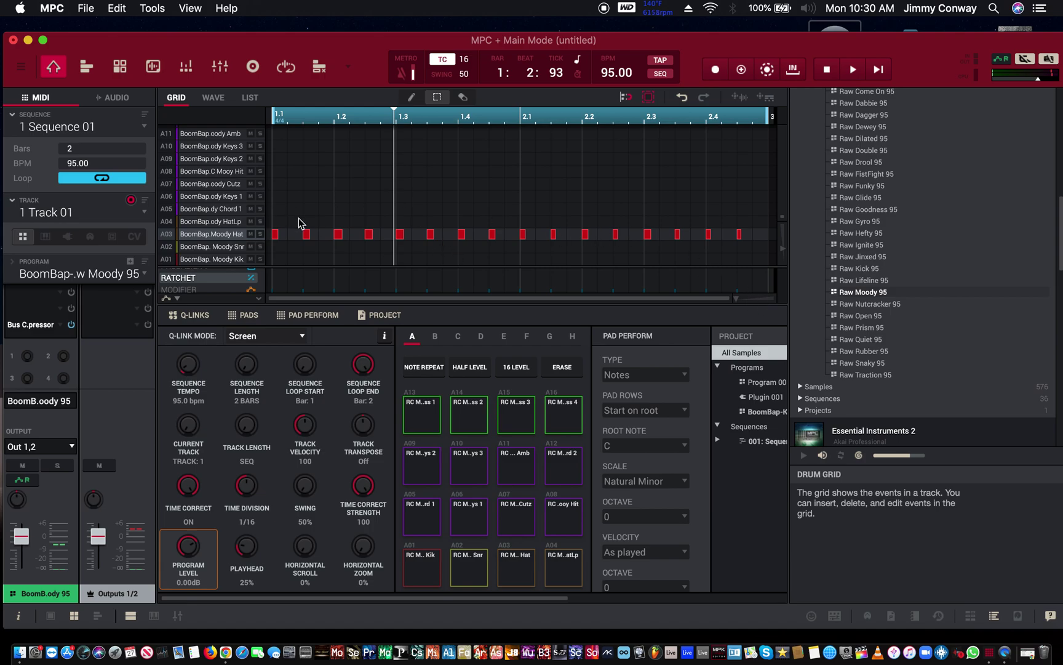
pyautogui.click(493, 236)
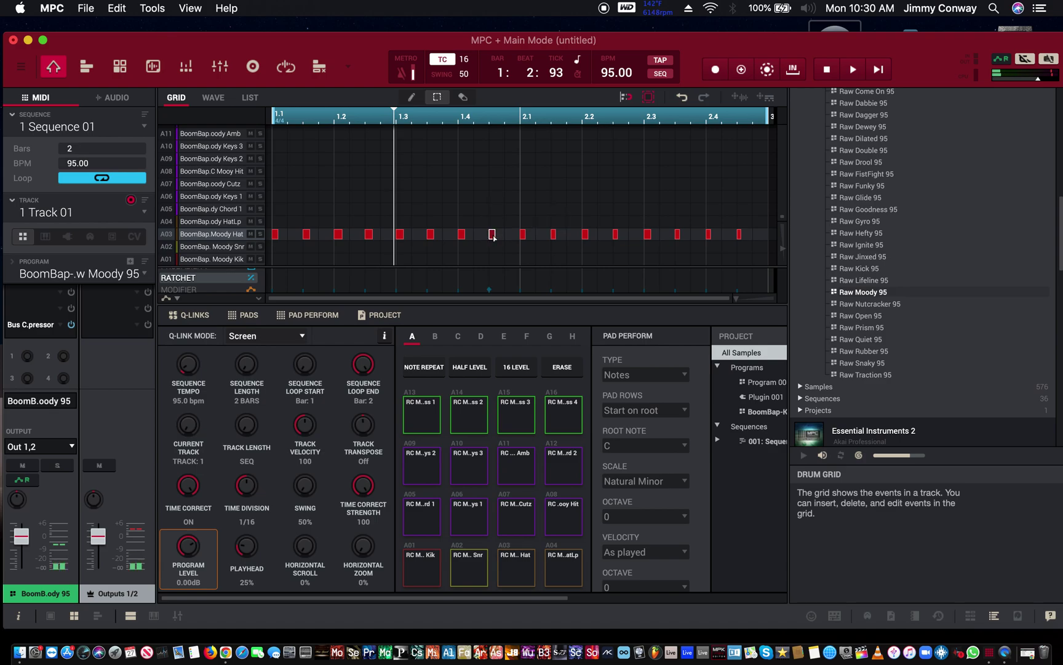
pyautogui.click(492, 294)
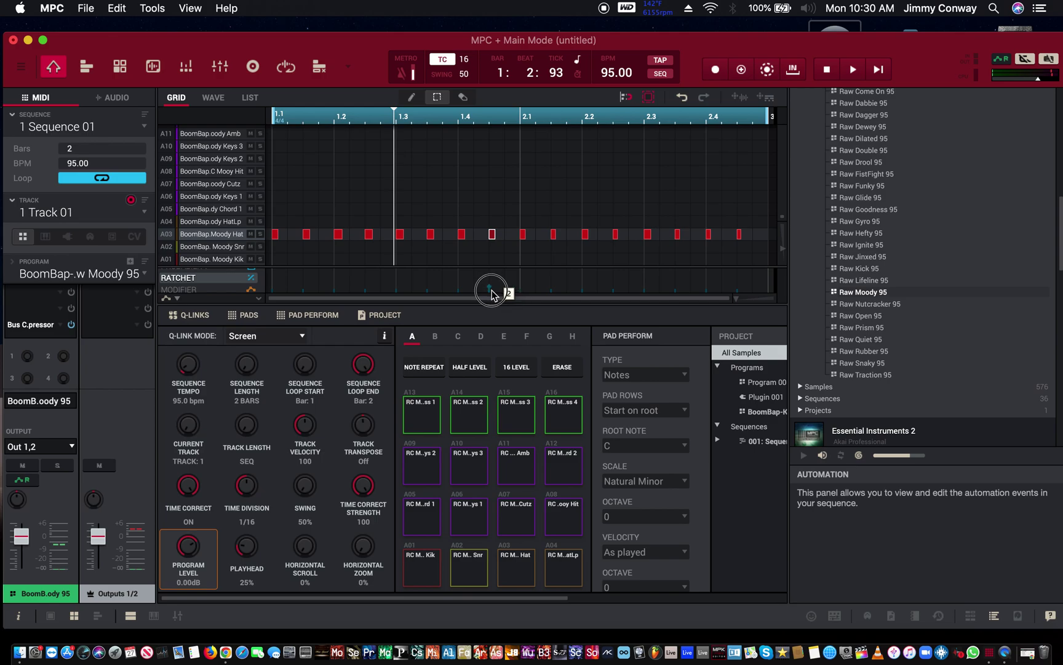
pyautogui.moveTo(492, 294)
pyautogui.mouseDown()
pyautogui.moveTo(499, 269)
pyautogui.moveTo(488, 302)
pyautogui.moveTo(488, 292)
pyautogui.mouseUp()
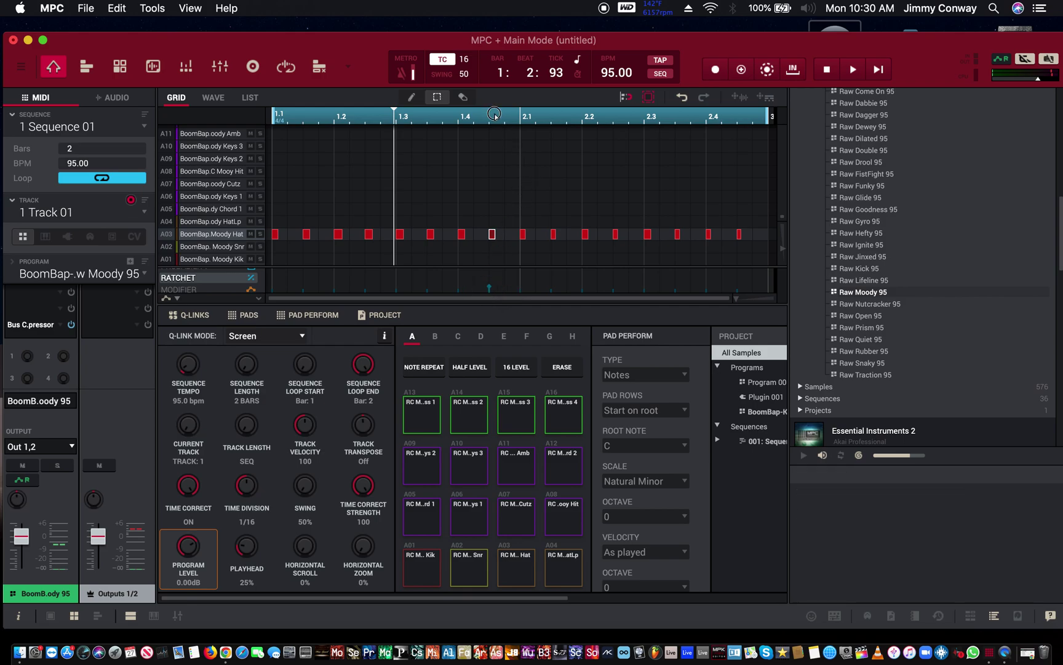
pyautogui.moveTo(495, 113); pyautogui.dragTo(497, 340)
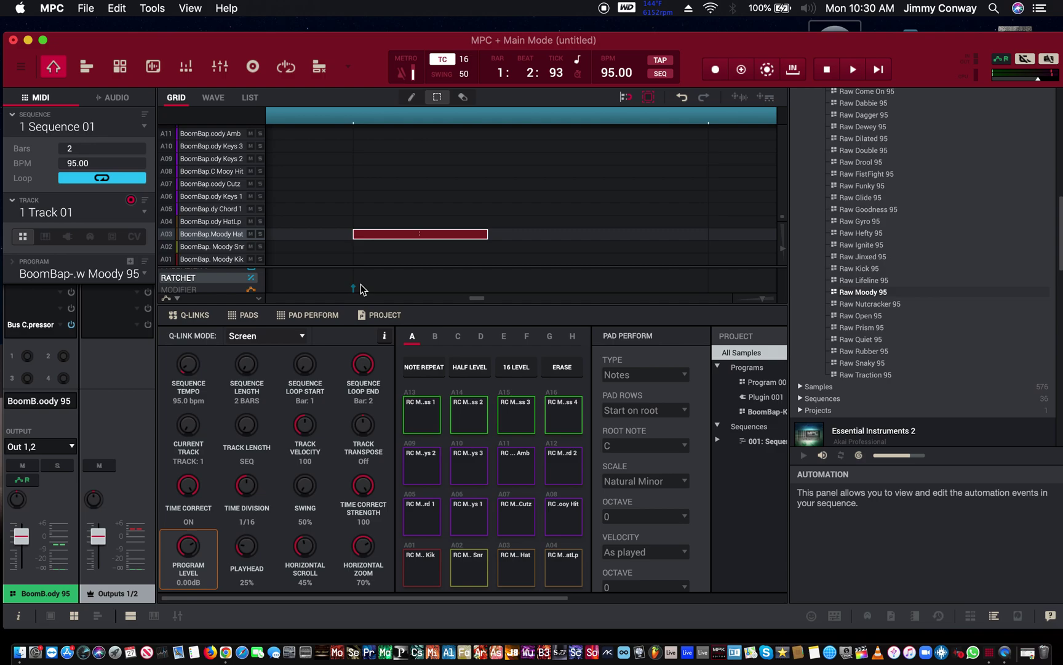
# With playback running, raise that hat note's ratchet from 4 to 5
pyautogui.press('space')
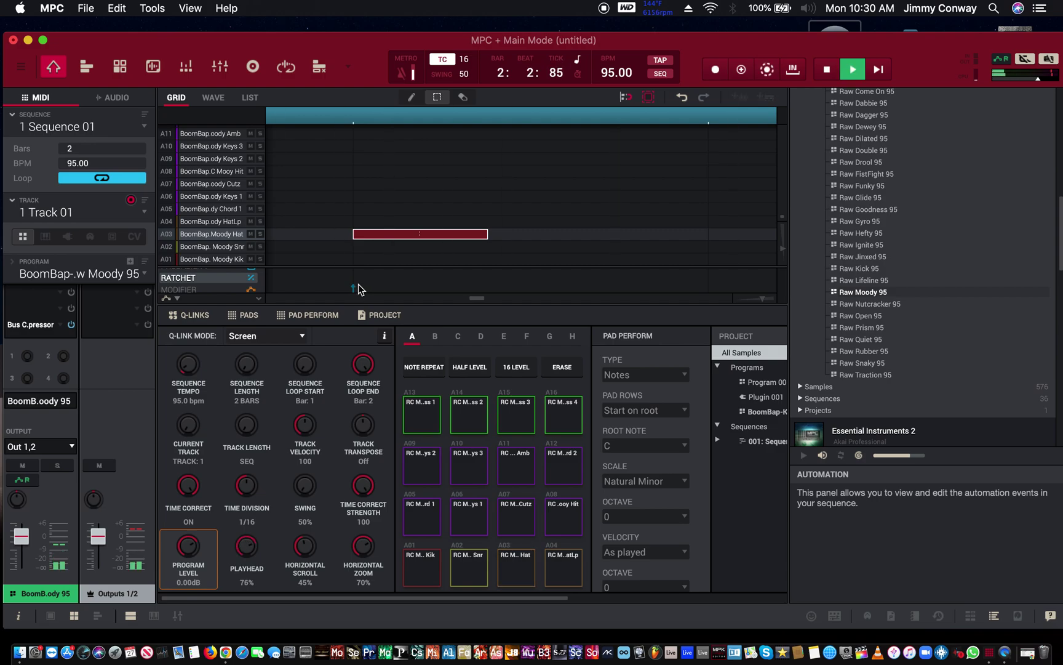
pyautogui.click(353, 285)
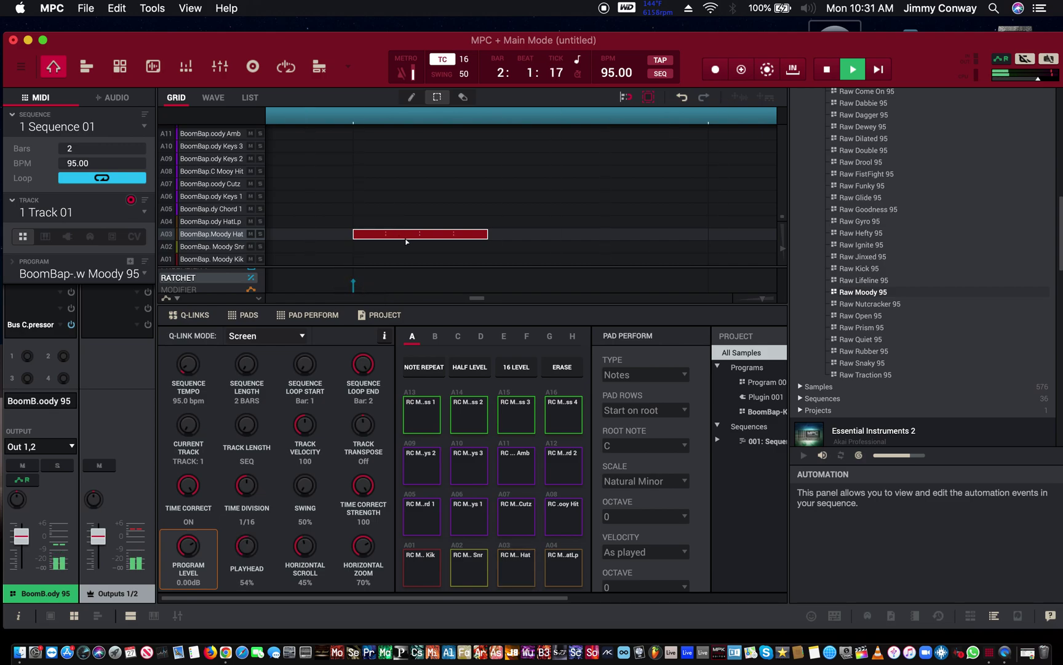
pyautogui.click(354, 285)
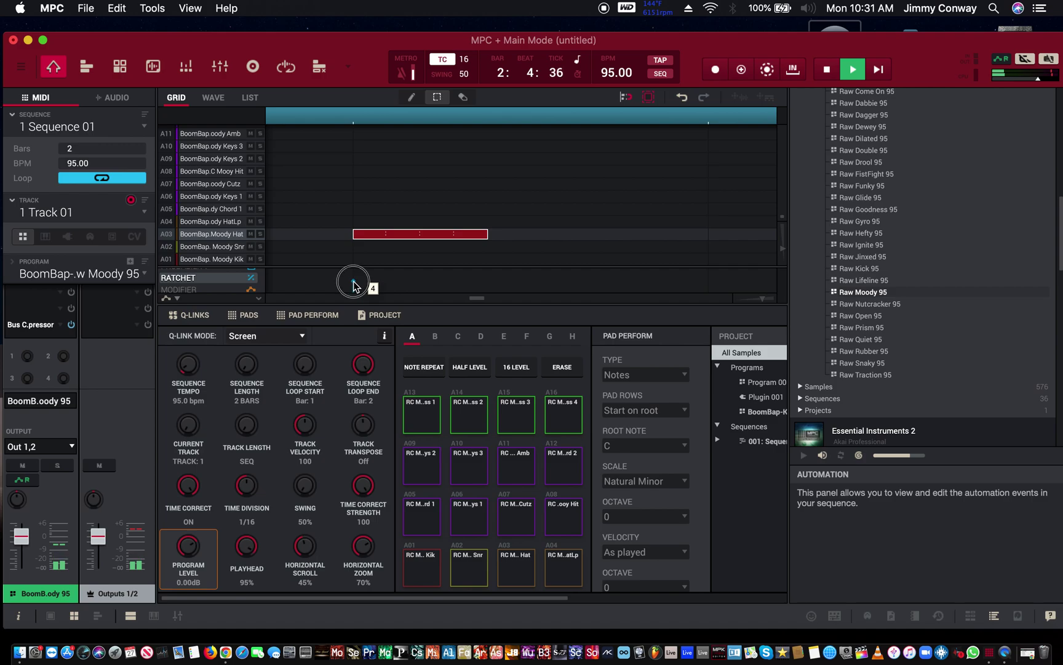
pyautogui.click(354, 285)
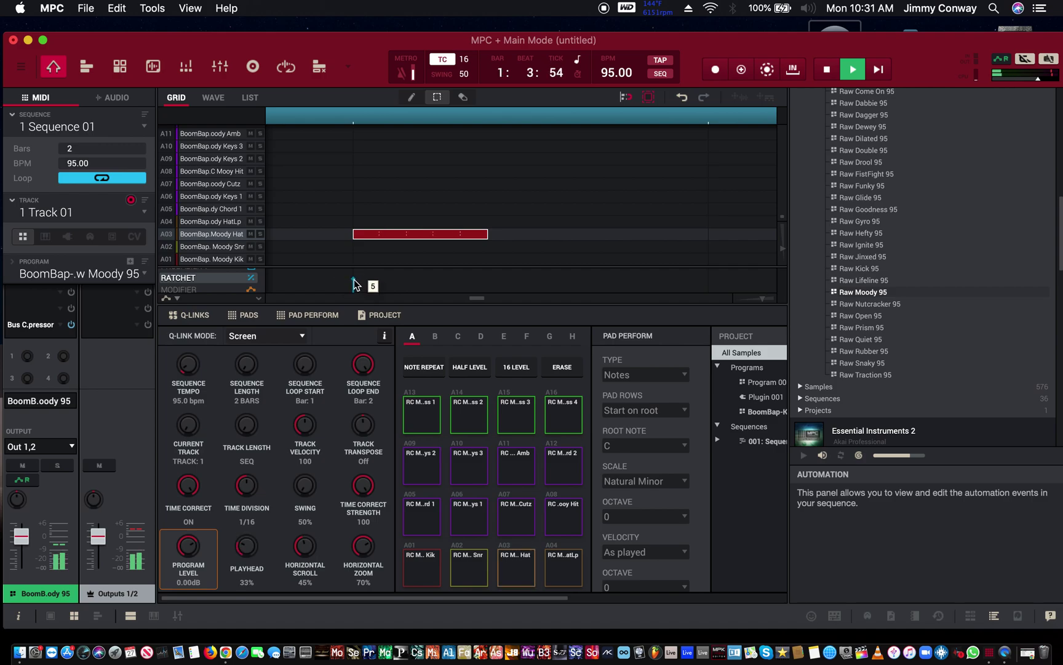
pyautogui.click(354, 285)
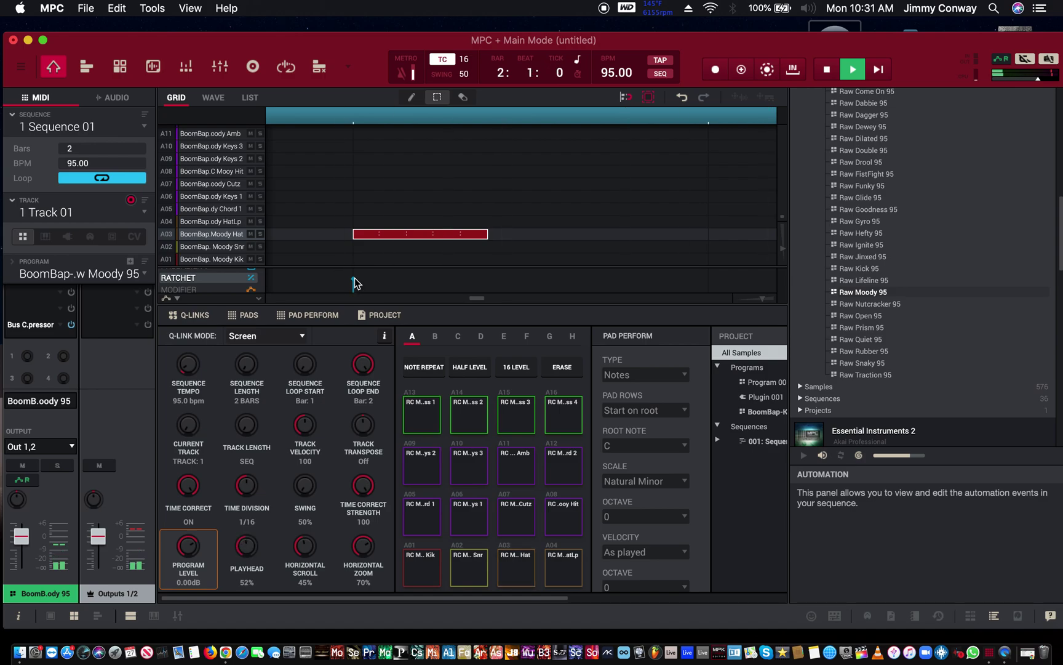
pyautogui.click(355, 278)
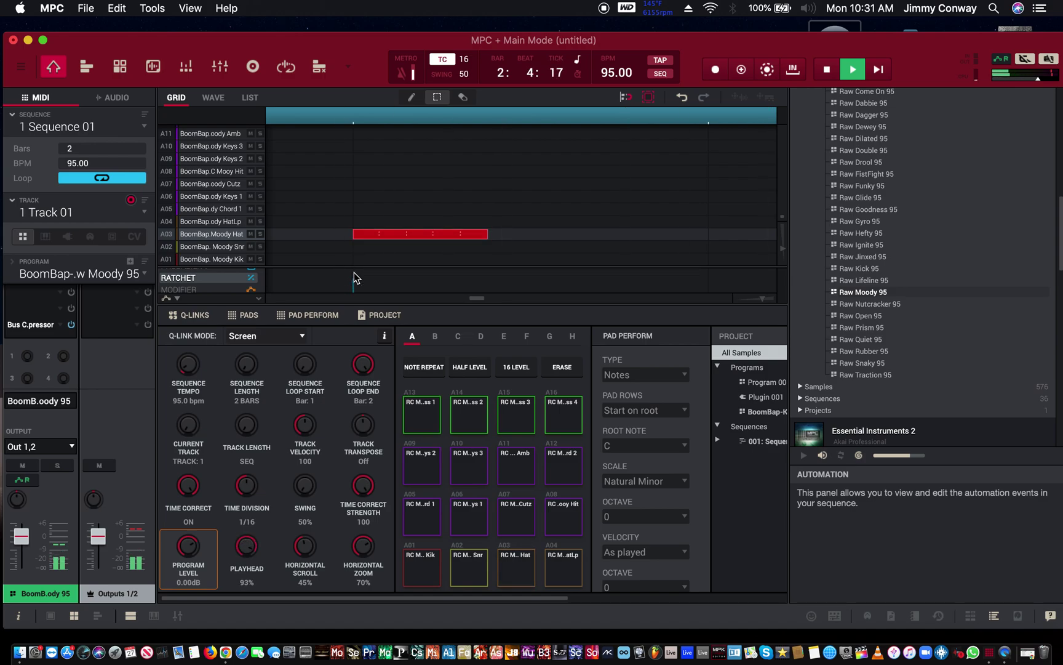
pyautogui.click(355, 279)
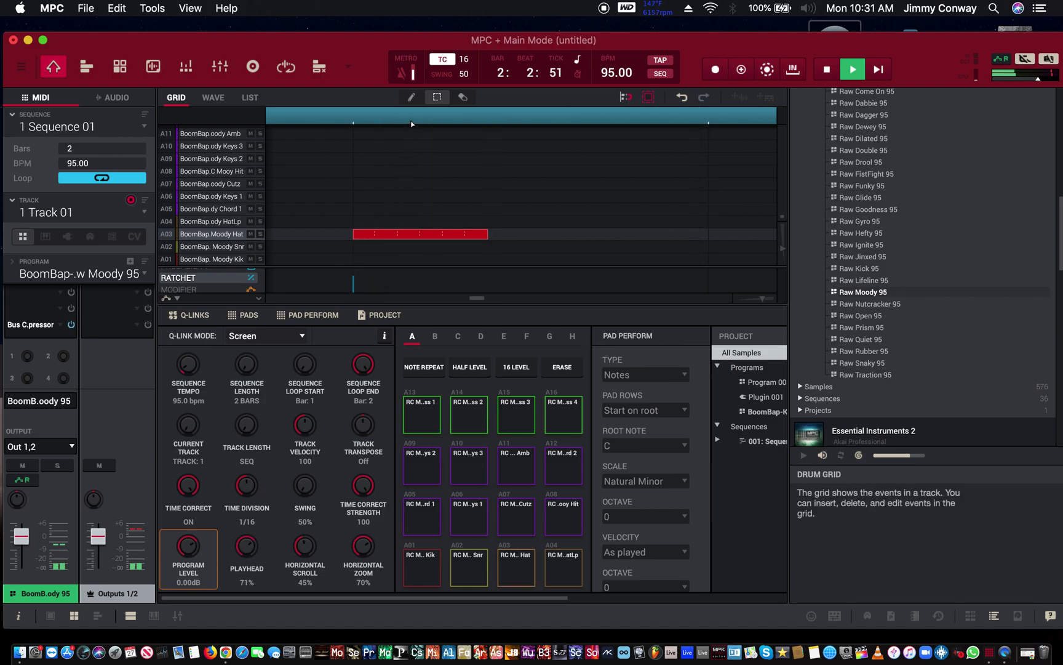
pyautogui.moveTo(412, 124); pyautogui.dragTo(412, 9)
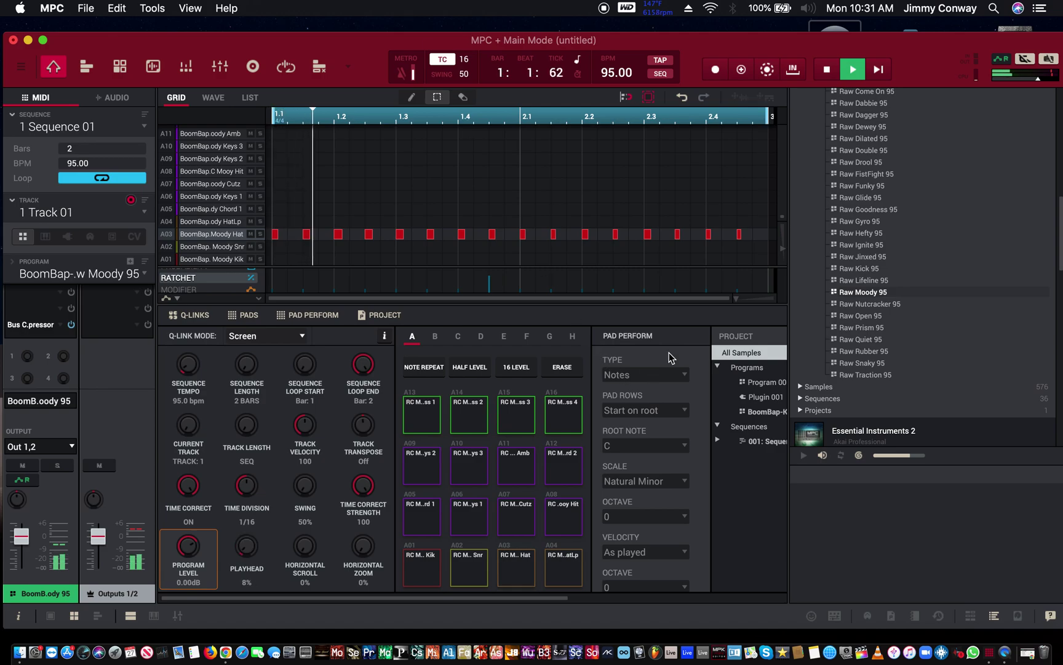
# Set ratchet 5 on the last two hi-hat notes of bar 2, using the Pencil tool
pyautogui.click(742, 235)
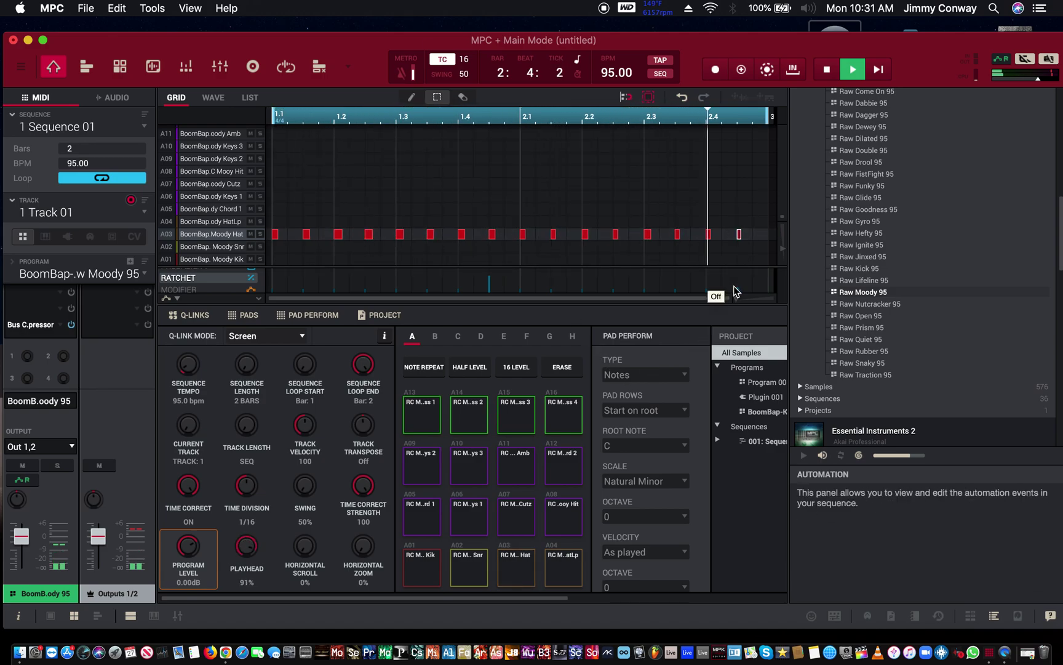
pyautogui.moveTo(737, 292)
pyautogui.mouseDown()
pyautogui.moveTo(738, 248)
pyautogui.moveTo(738, 285)
pyautogui.mouseUp()
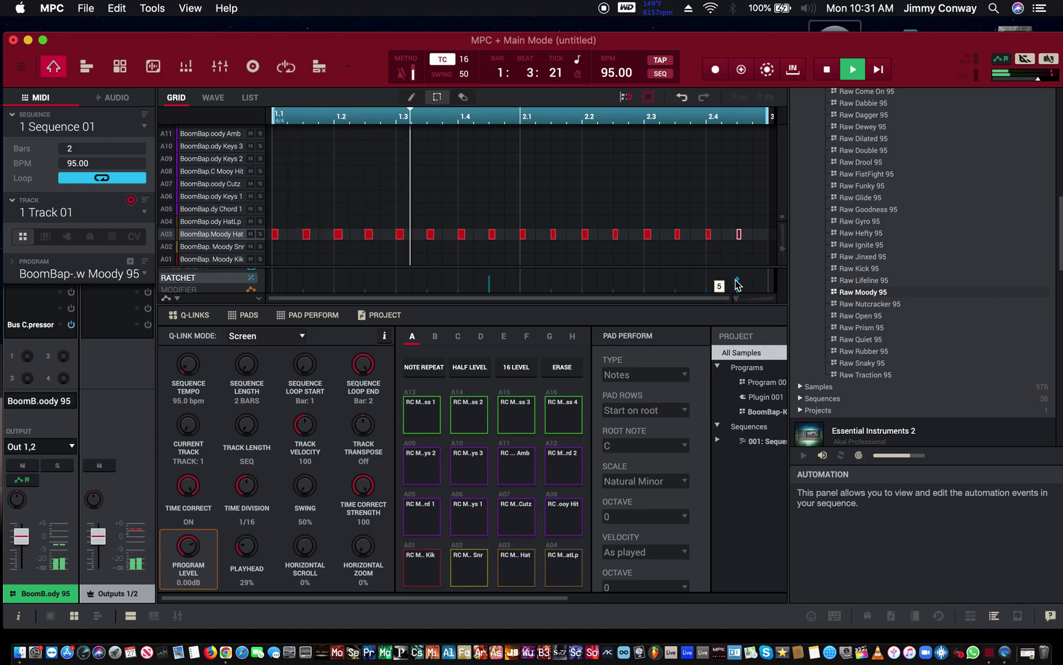
pyautogui.click(410, 96)
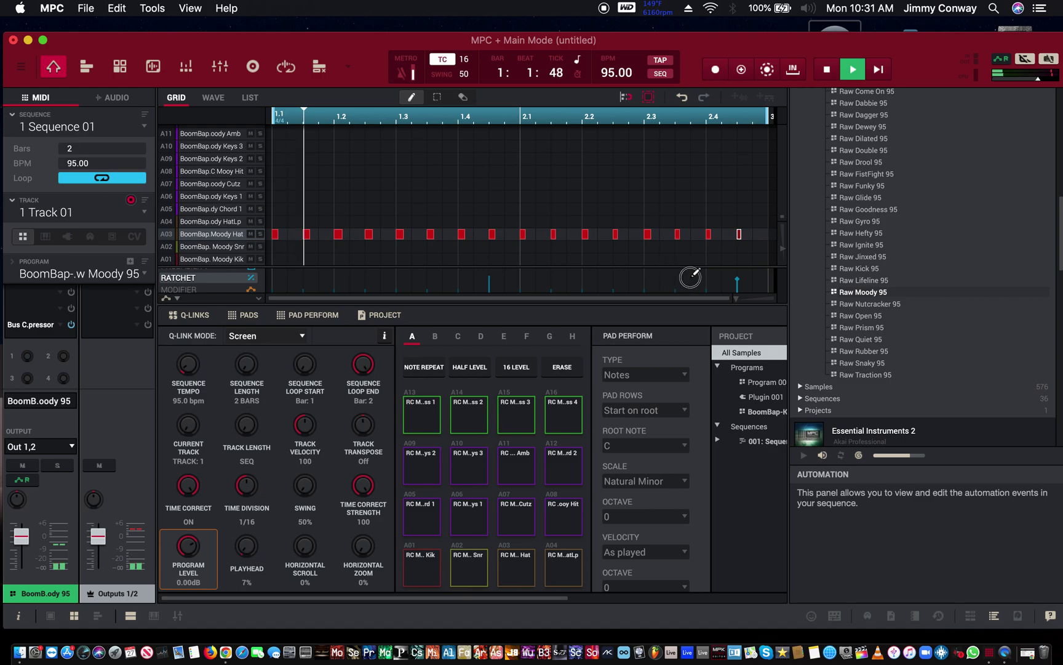
pyautogui.click(707, 285)
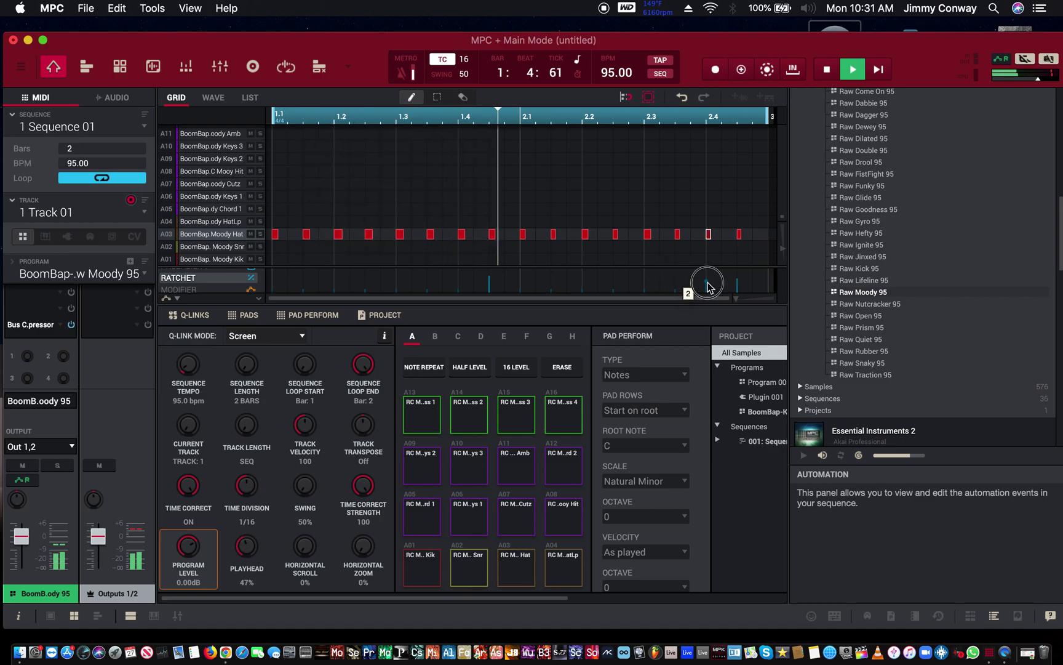
pyautogui.moveTo(707, 284)
pyautogui.mouseDown()
pyautogui.moveTo(712, 274)
pyautogui.moveTo(643, 281)
pyautogui.moveTo(674, 280)
pyautogui.mouseUp()
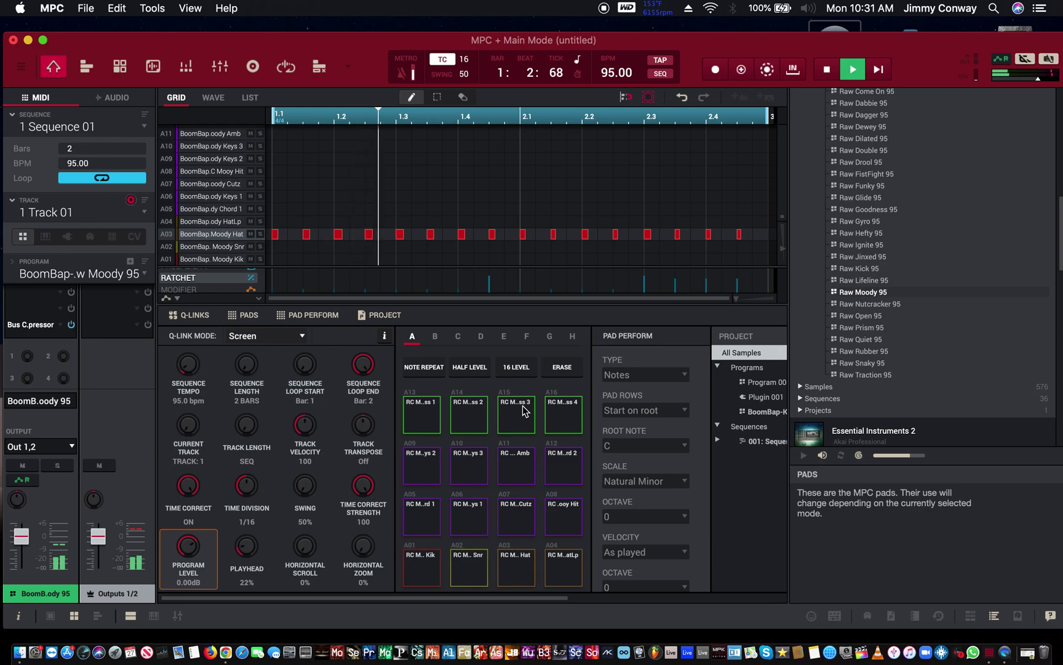
# Stop playback and step through the track rows, up to A08 and back down to A05
pyautogui.press('space')
pyautogui.press('Up')
pyautogui.press('Up')
pyautogui.press('Up')
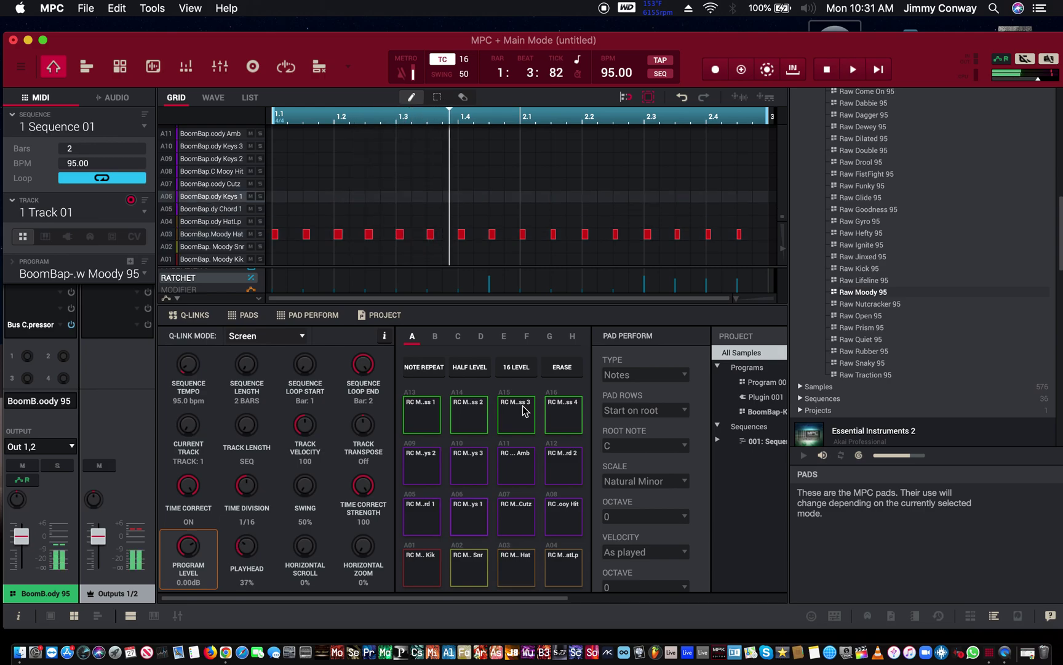
pyautogui.press('Up')
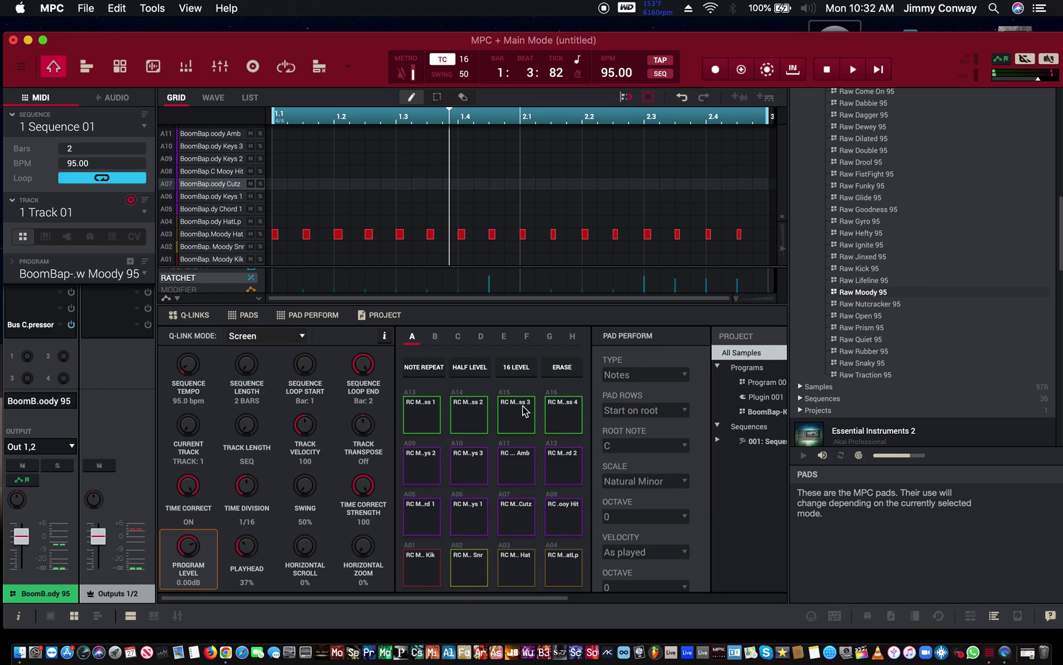
pyautogui.press('Up')
pyautogui.click(524, 410)
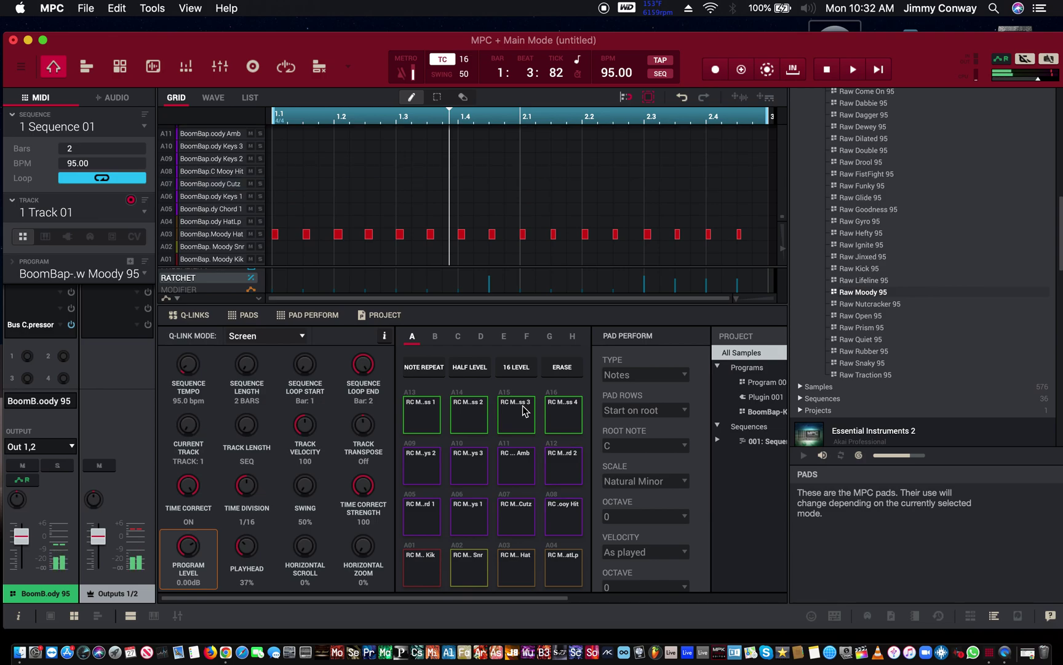
pyautogui.press('Down')
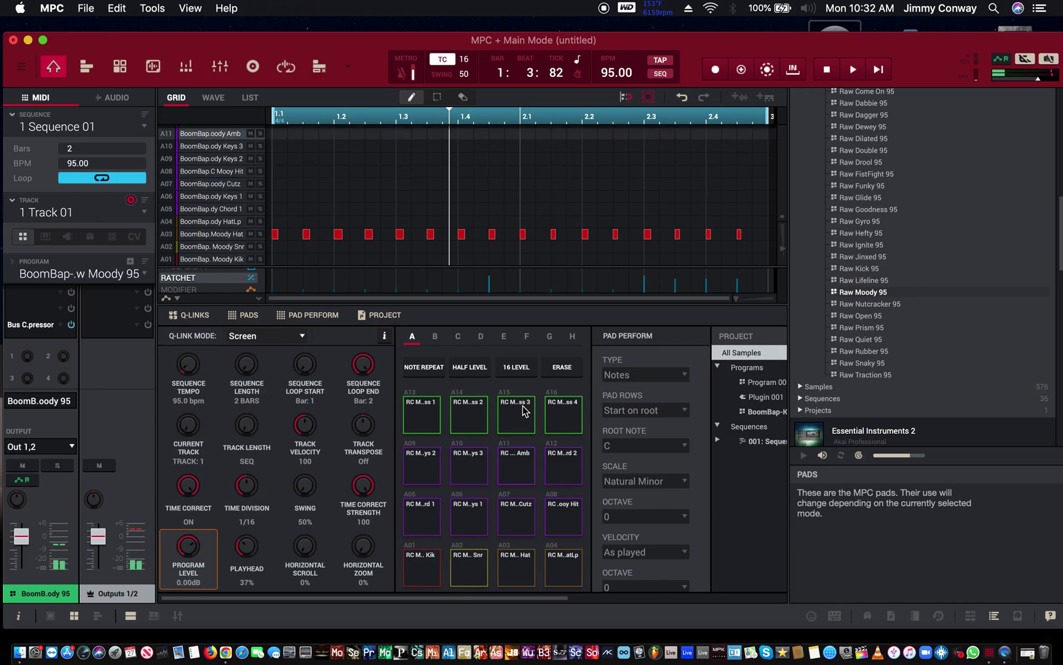
pyautogui.press('Down')
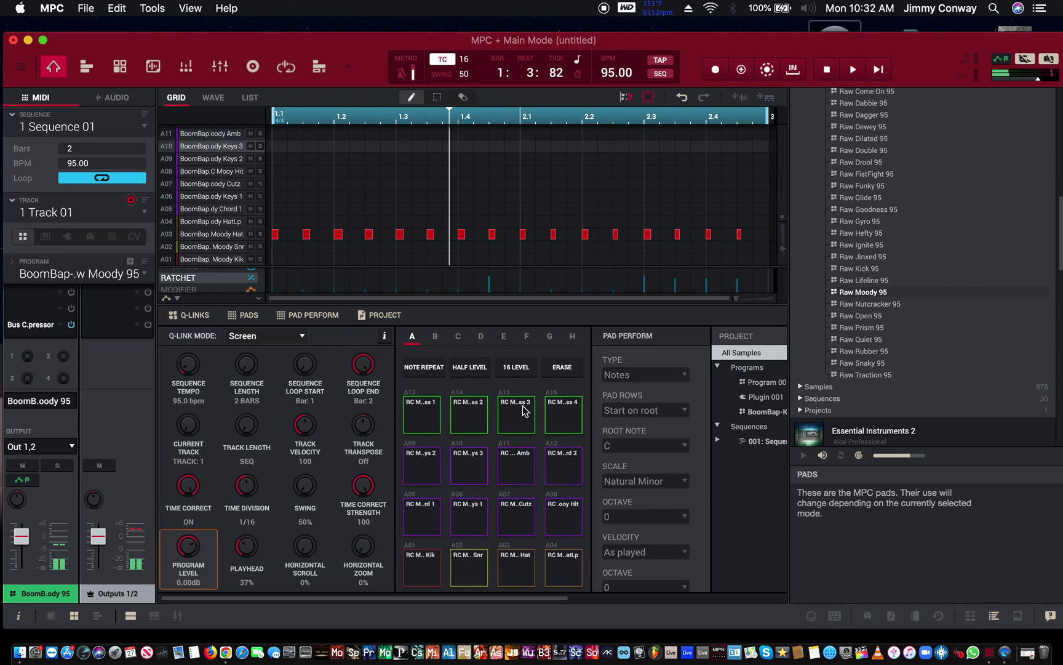
pyautogui.press('Down')
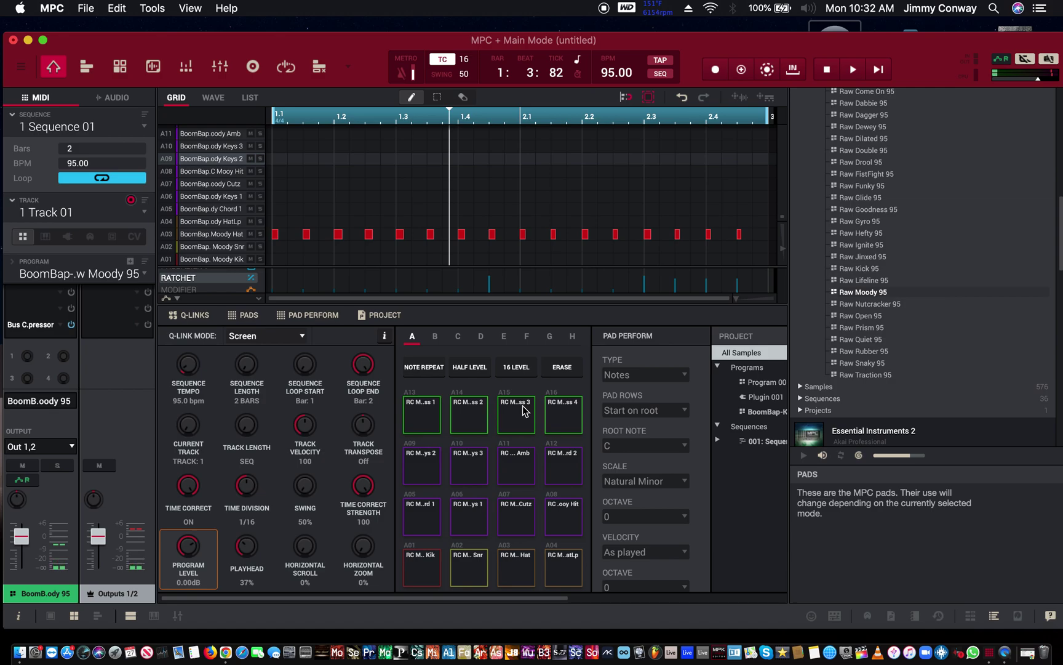
pyautogui.press('Down')
pyautogui.press('Down')
pyautogui.press('Down')
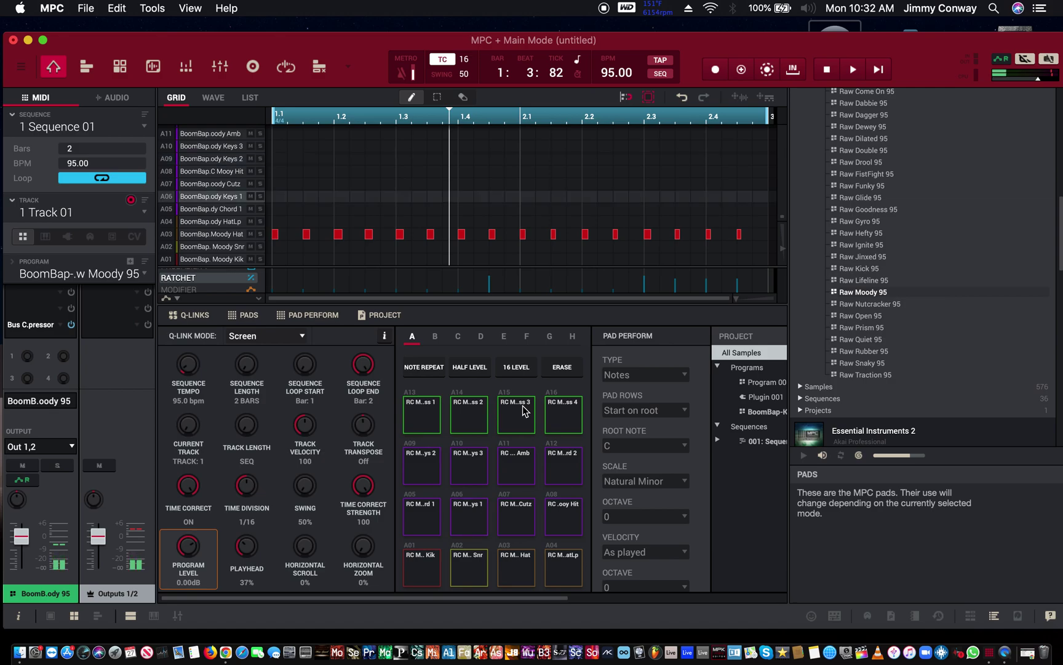
pyautogui.press('Down')
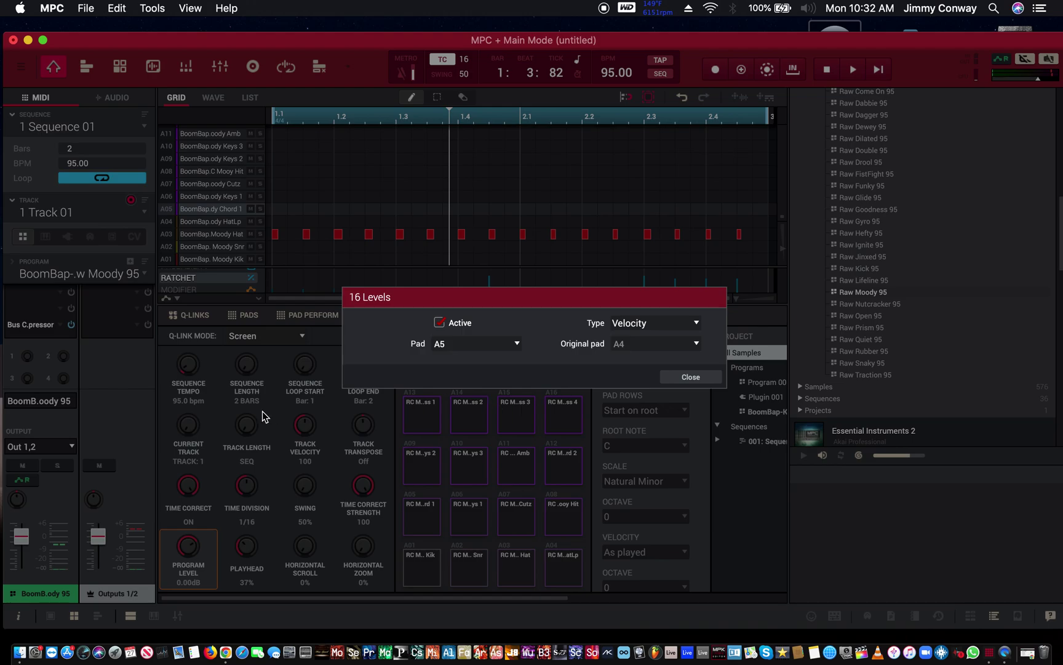
# Choose Ratchet from the 16 Levels Type list
pyautogui.click(668, 324)
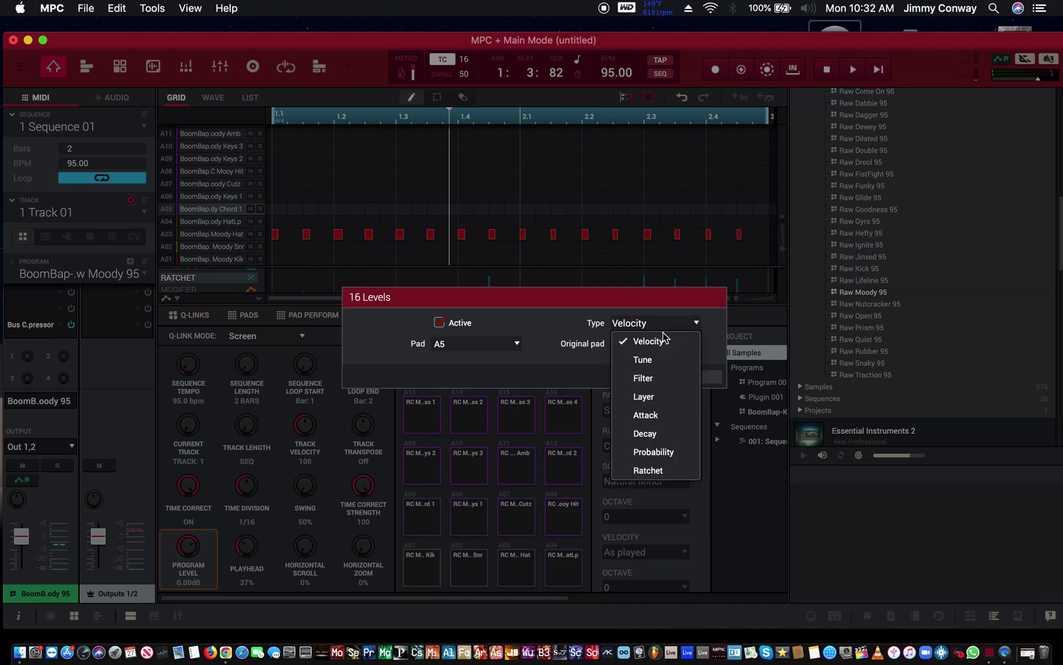
pyautogui.click(653, 472)
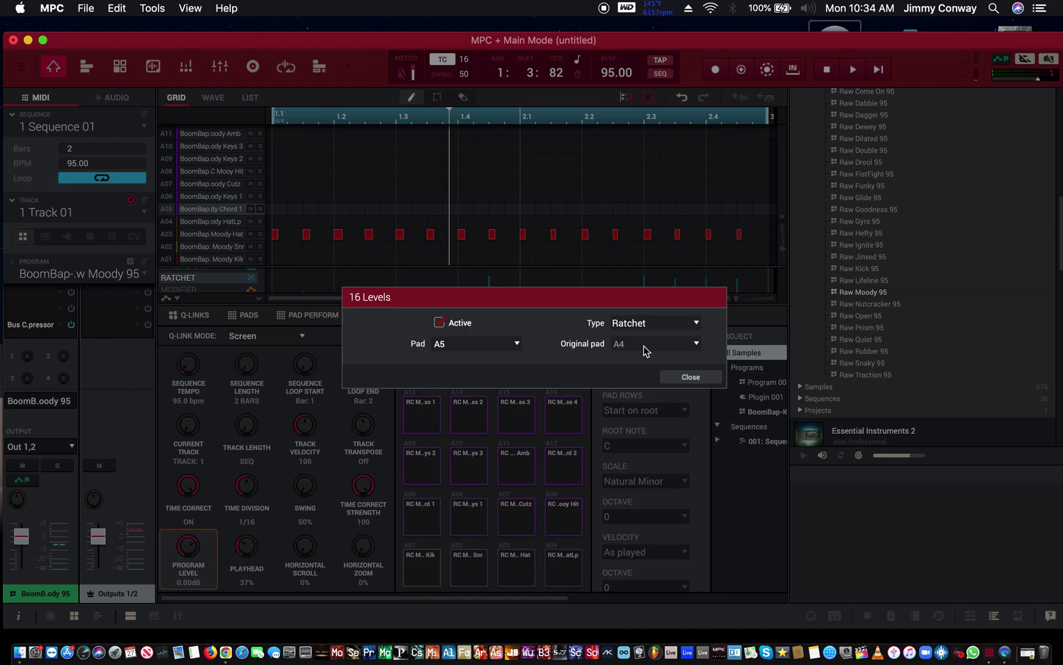
pyautogui.moveTo(640, 323); pyautogui.dragTo(637, 183)
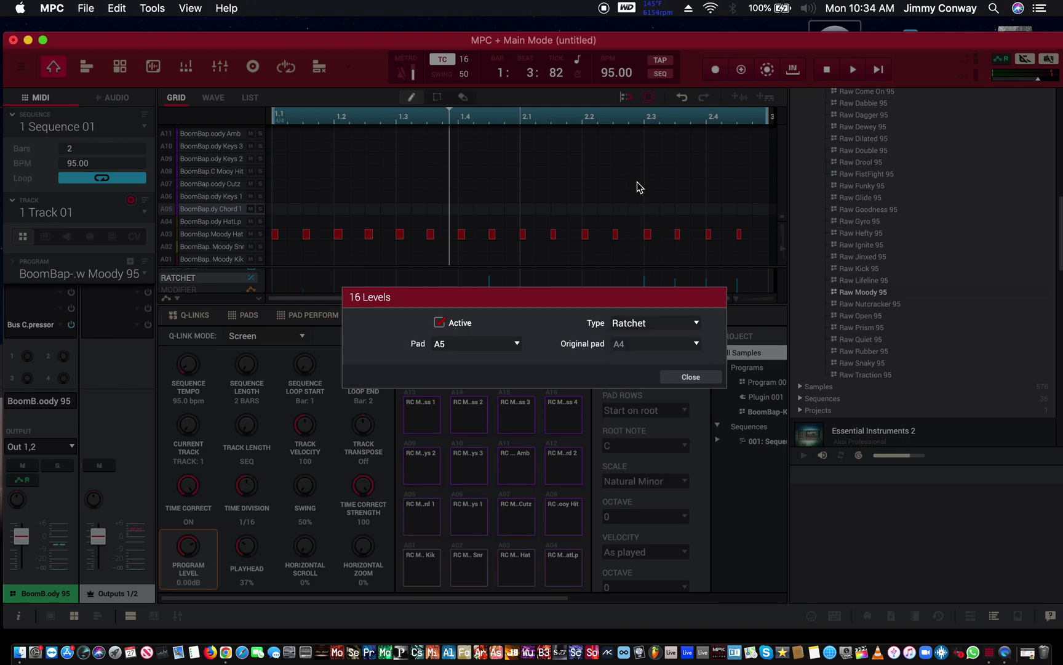